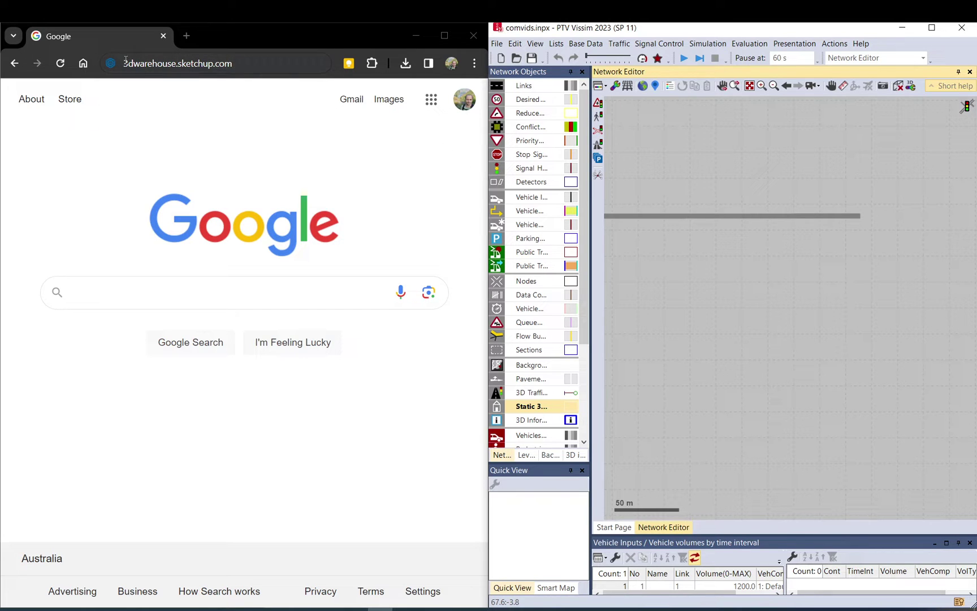
Search 3D Warehouse for 'speed camera' and browse the 227 results under Models.
left_click(241, 70)
key("Return")
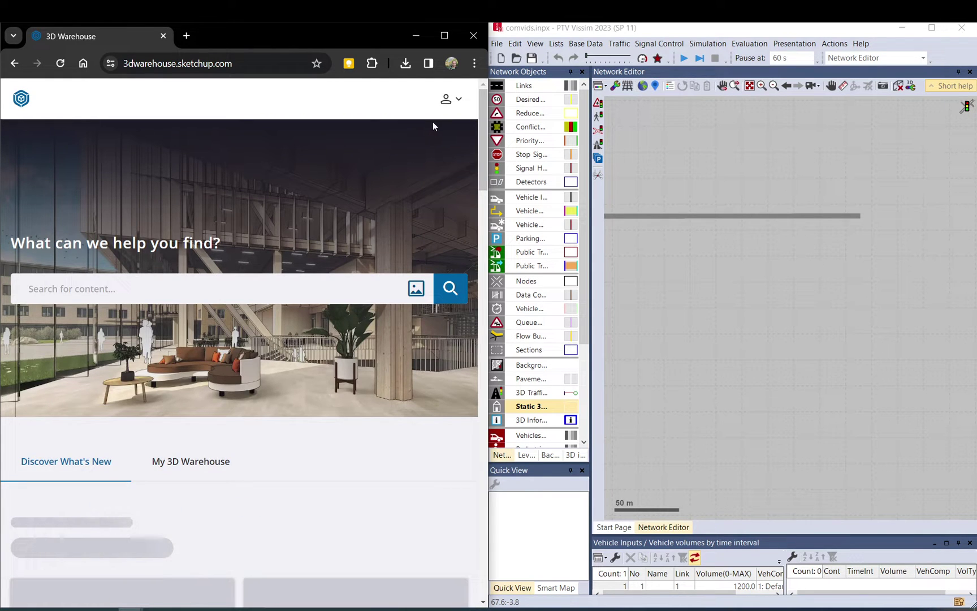
left_click(135, 285)
type("speed camera")
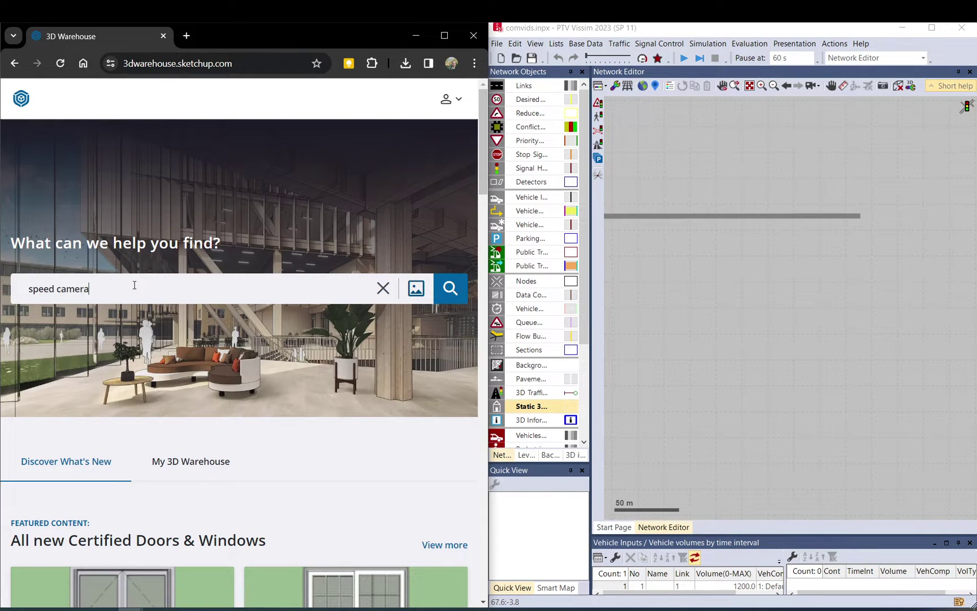
key("Return")
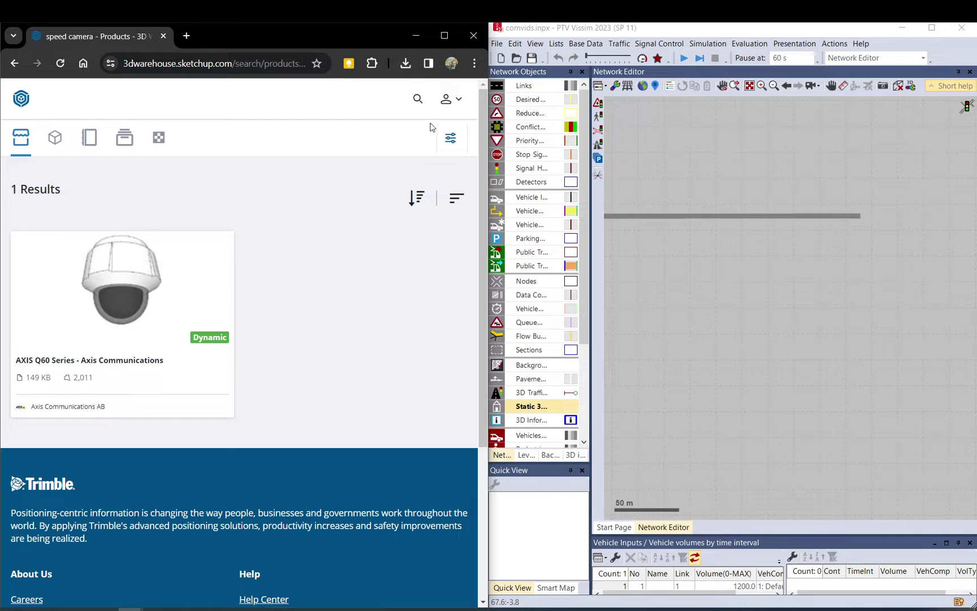
left_click(56, 143)
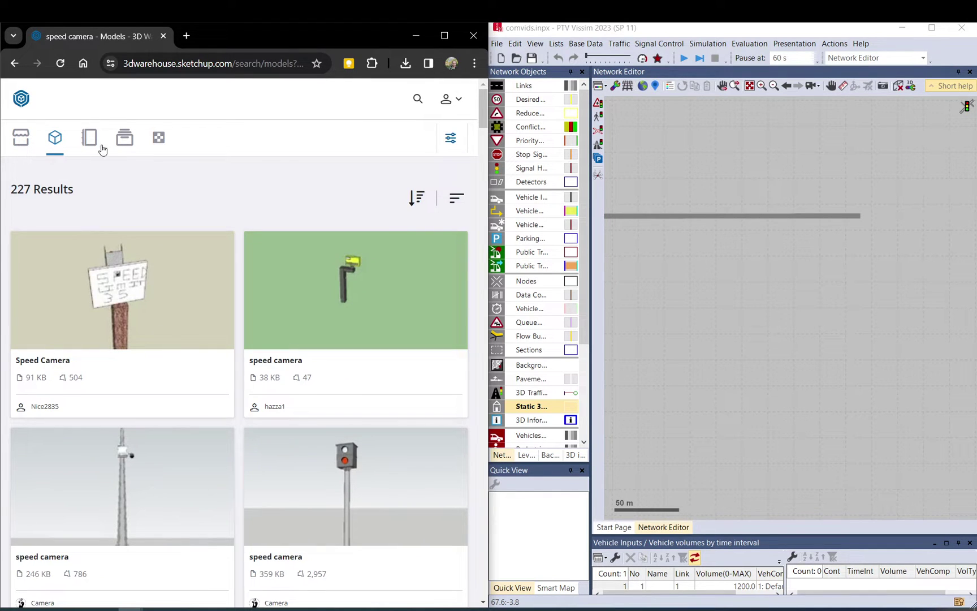
scroll(277, 289, "down", 3)
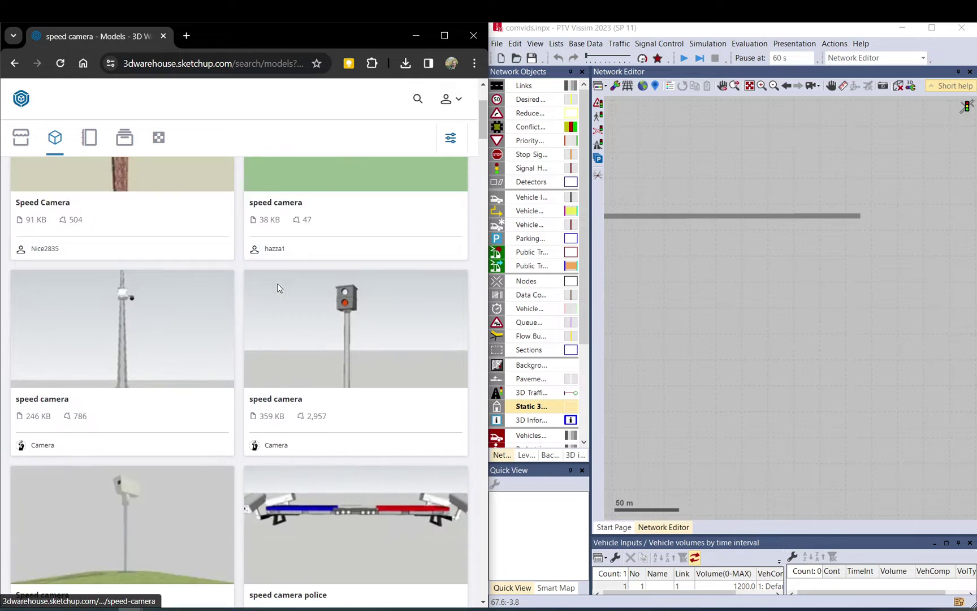
scroll(277, 288, "down", 7)
scroll(278, 289, "up", 3)
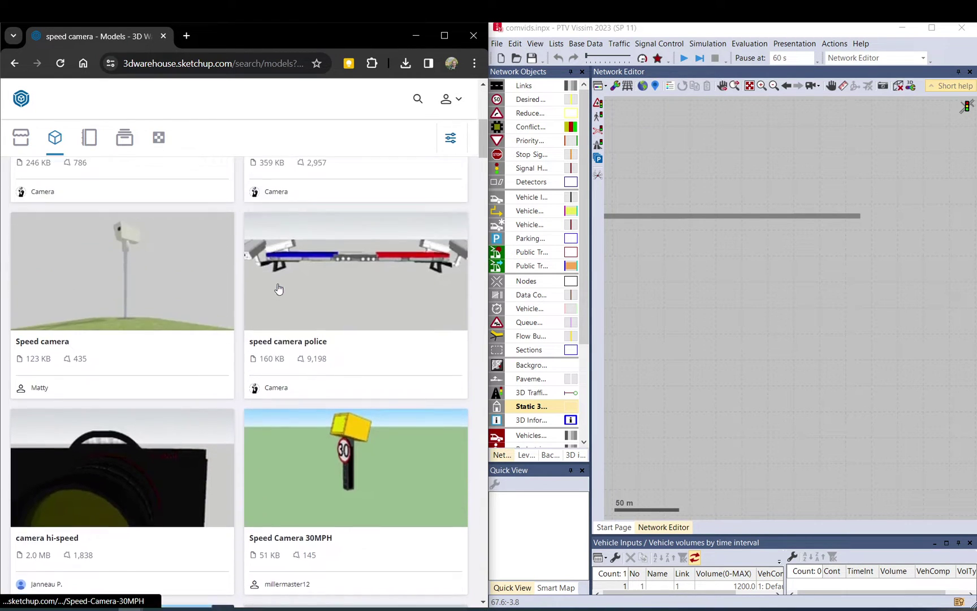
scroll(278, 289, "up", 6)
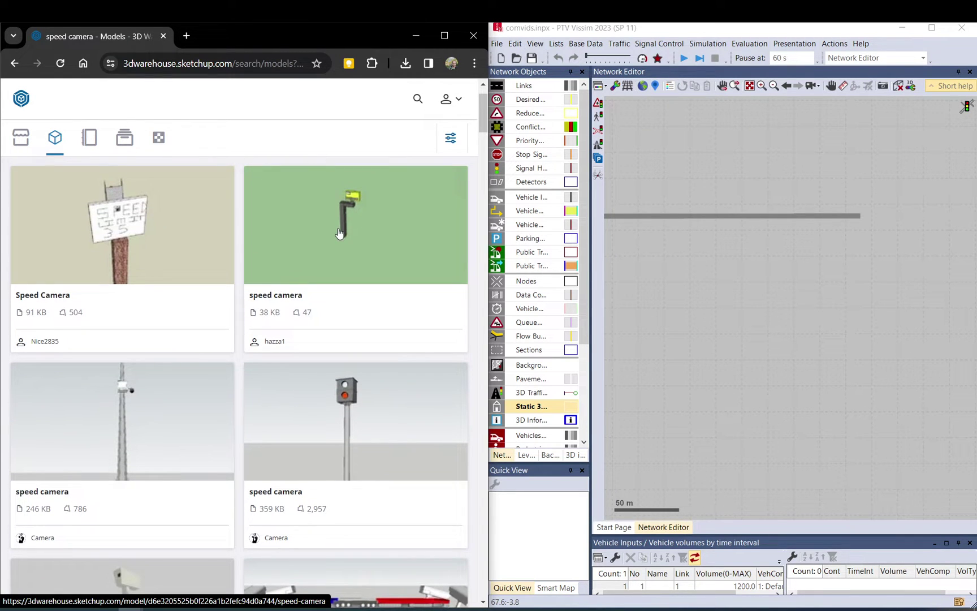
Download the yellow-headed speed camera model as a SketchUp 2023 file, Untitled.skp.
left_click(339, 233)
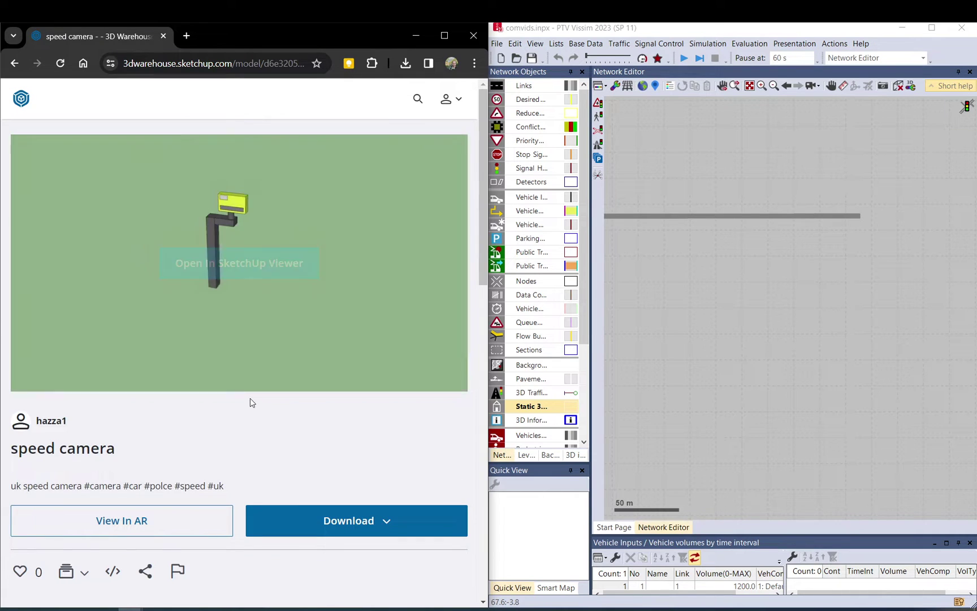
scroll(250, 410, "down", 3)
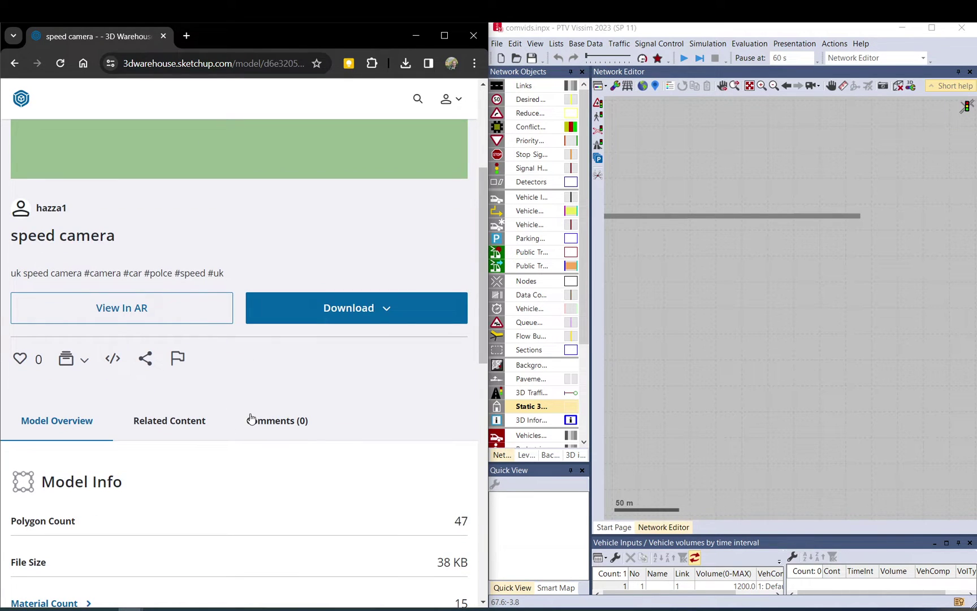
left_click(400, 311)
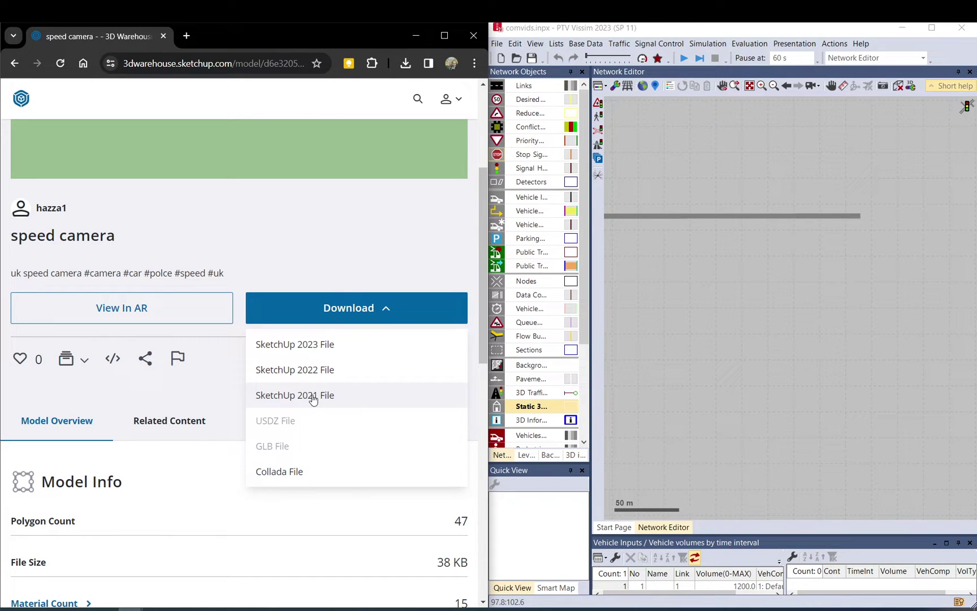
left_click(306, 346)
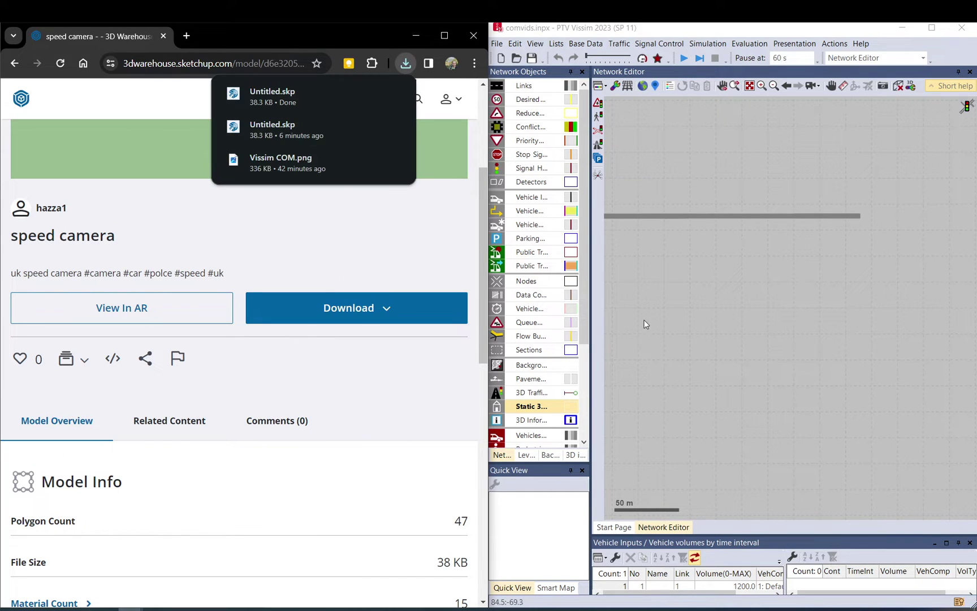
Add Untitled.skp as a static 3D model below the road at 187.2, -4.179, scale 1.000.
left_click(542, 408)
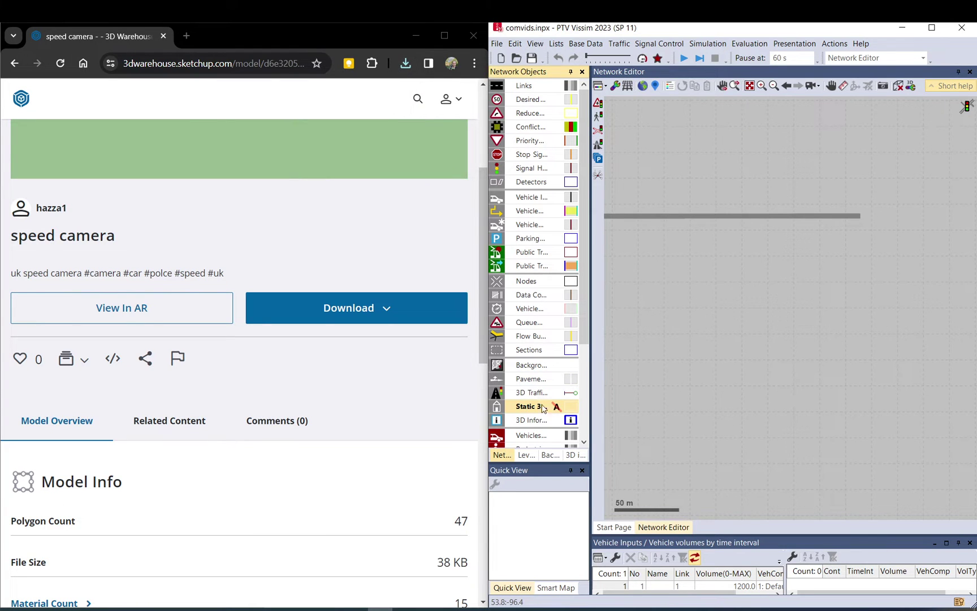
right_click(777, 234)
left_click(814, 254)
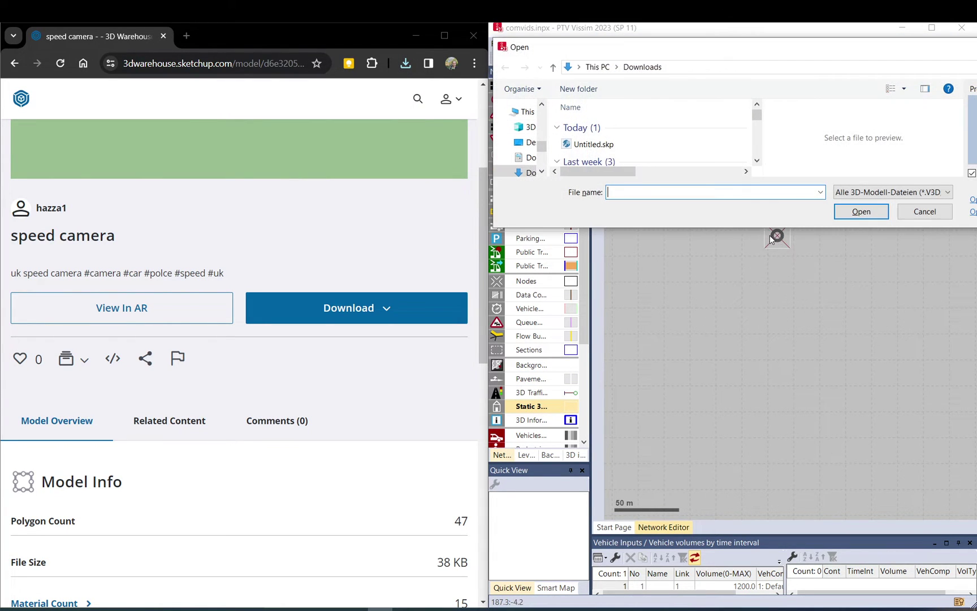
double_click(594, 144)
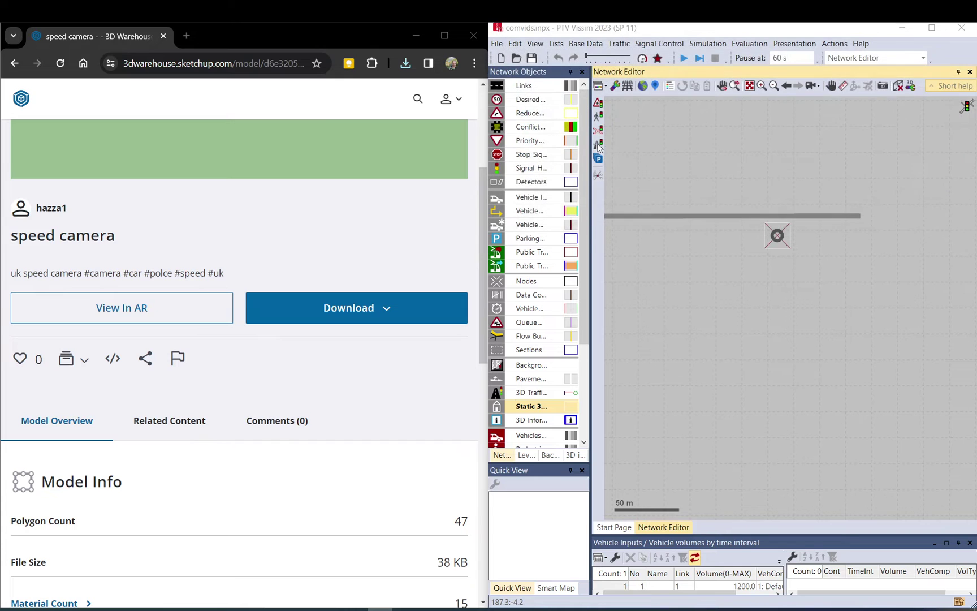
scroll(297, 333, "down", 3)
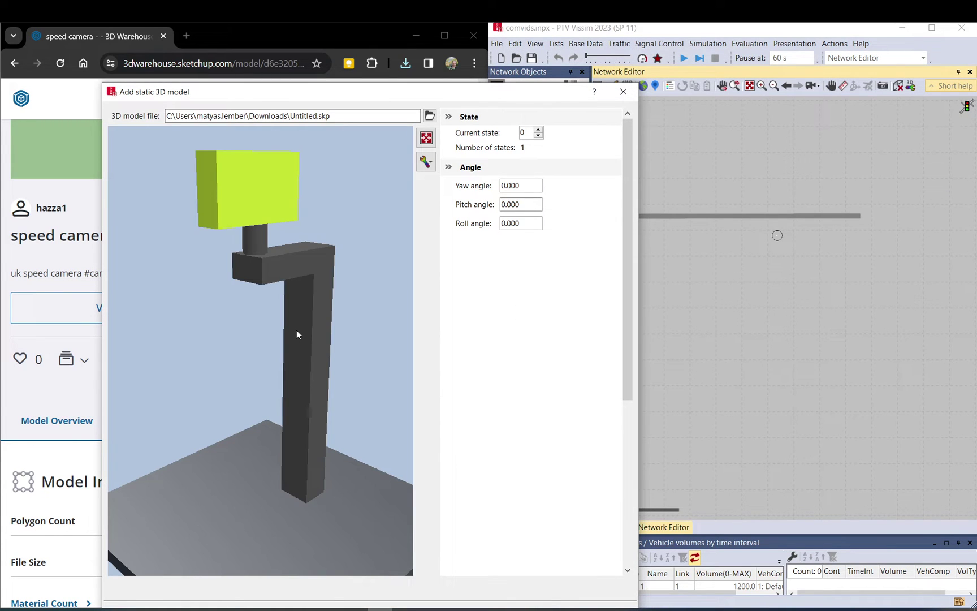
scroll(297, 333, "up", 6)
scroll(339, 331, "down", 5)
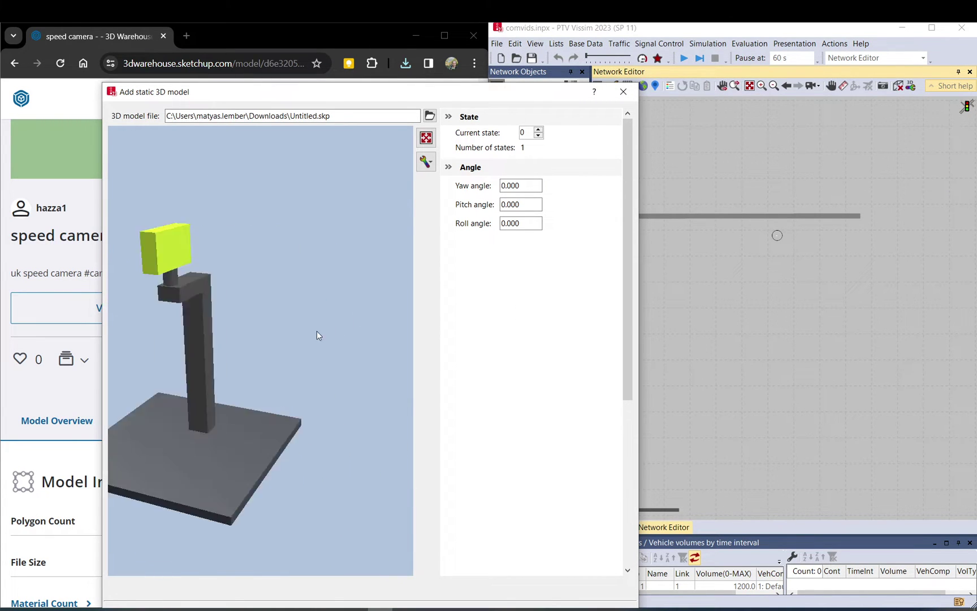
left_click_drag(317, 331, 295, 329)
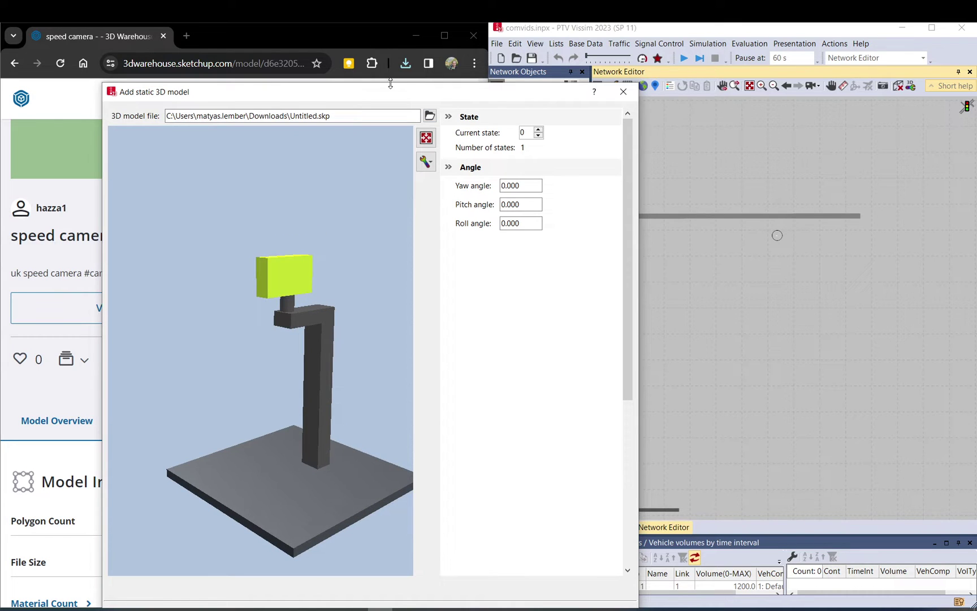
mouse_move(390, 92)
left_mouse_down()
mouse_move(382, 192)
mouse_move(376, 81)
left_mouse_up()
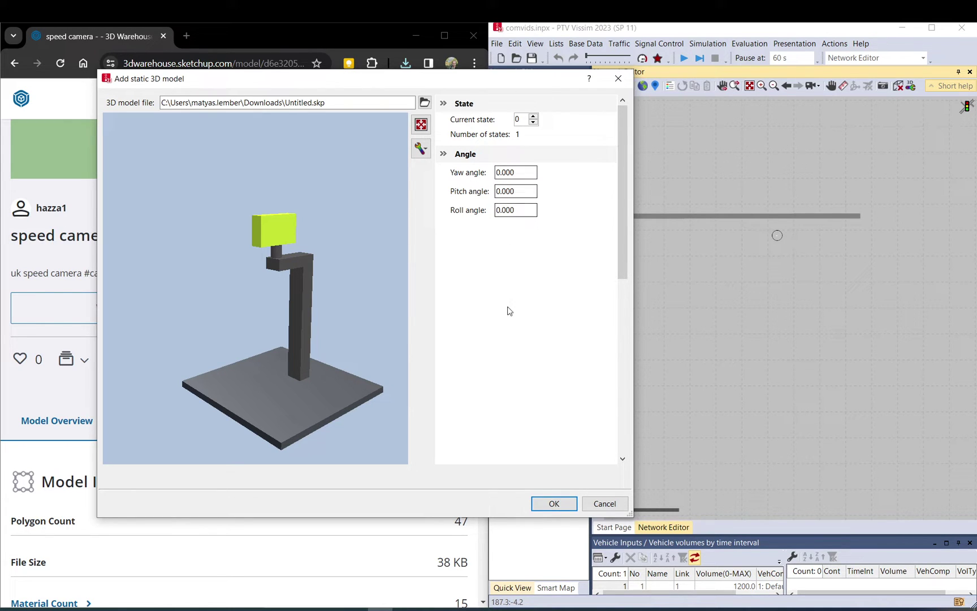
left_click(553, 503)
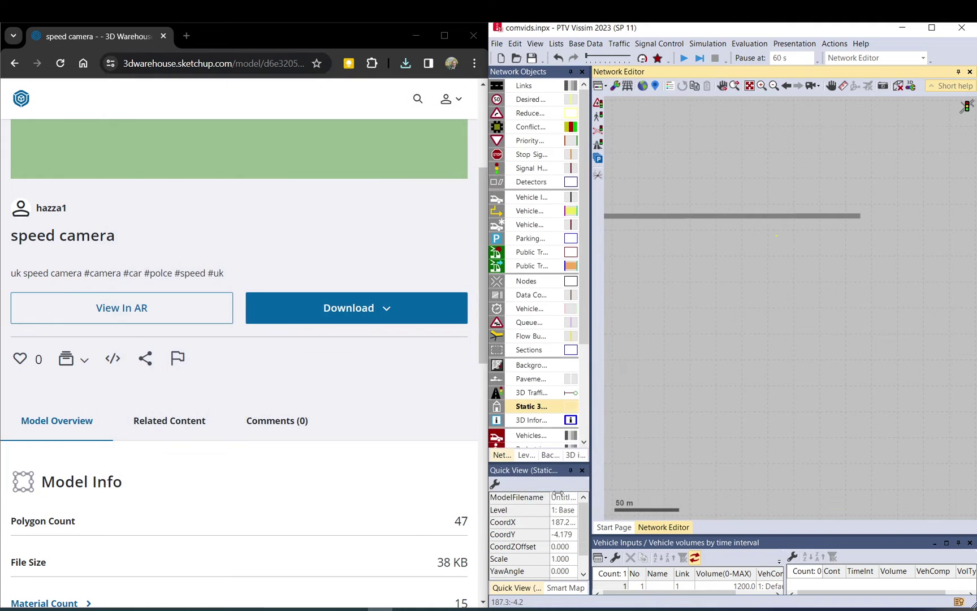
Switch the network to 3D, maximize Vissim and show the Static 3D Models list.
left_click(784, 236)
scroll(784, 237, "up", 3)
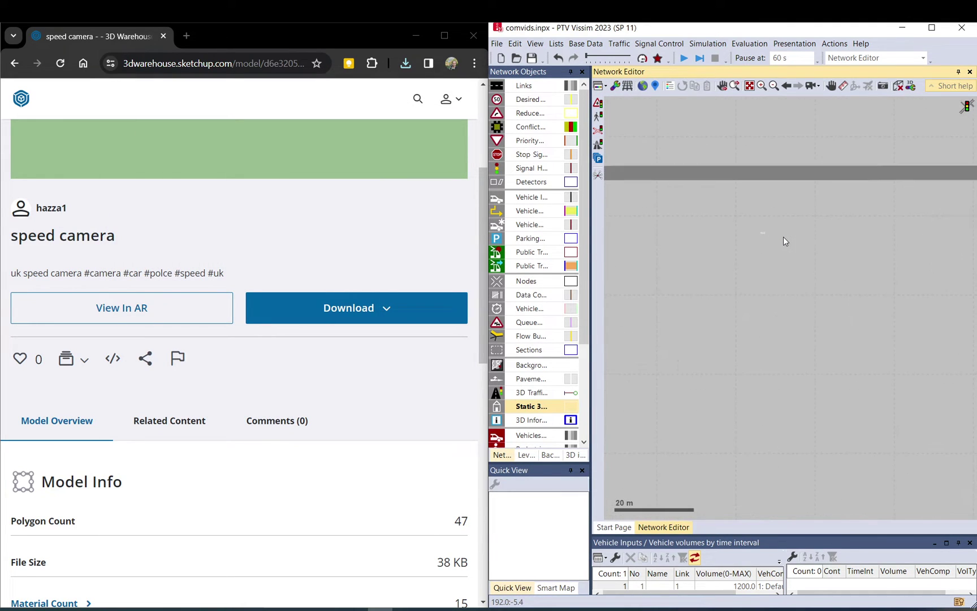
left_click(901, 89)
scroll(911, 186, "up", 2)
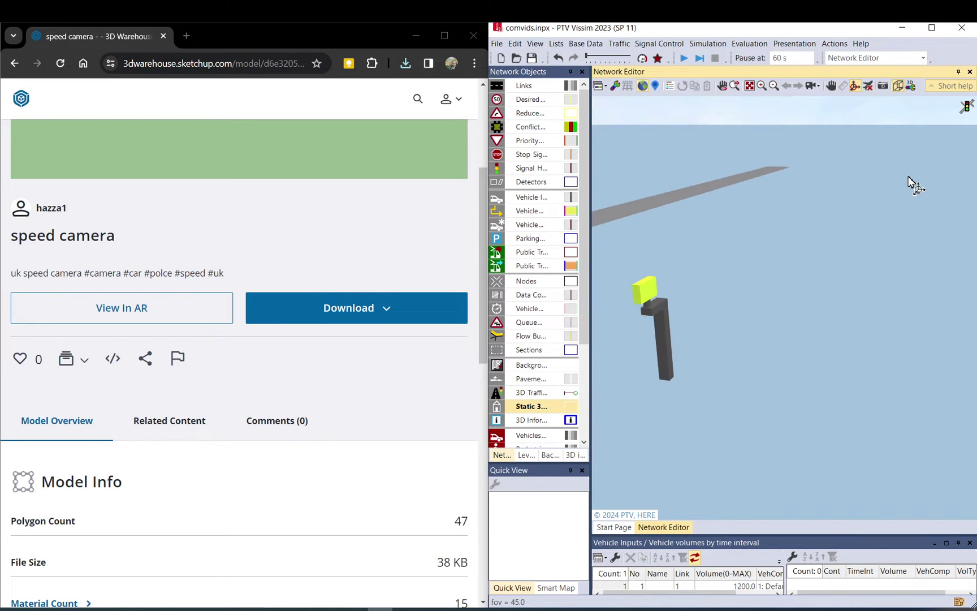
scroll(911, 185, "down", 2)
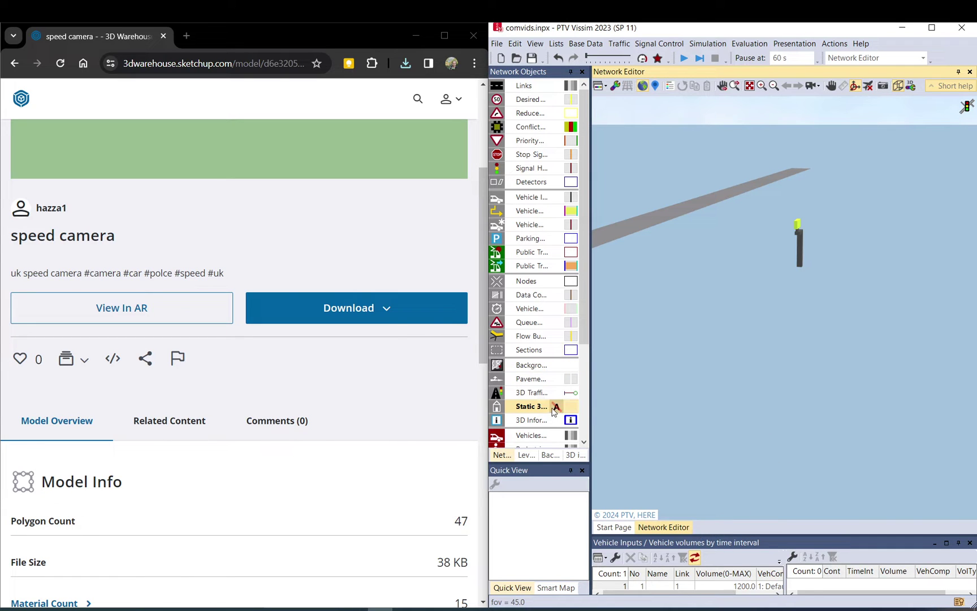
left_click(931, 27)
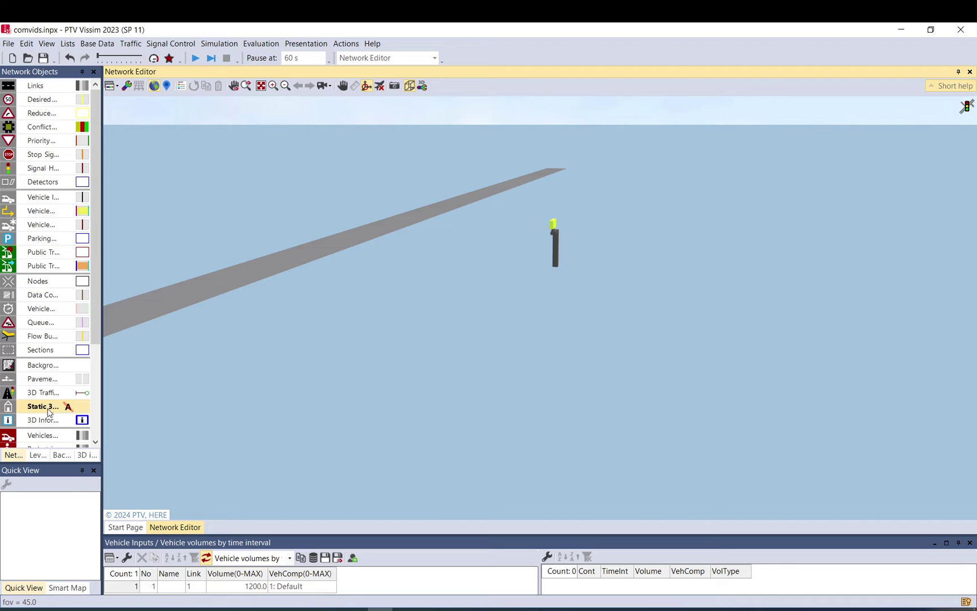
right_click(67, 407)
left_click(69, 416)
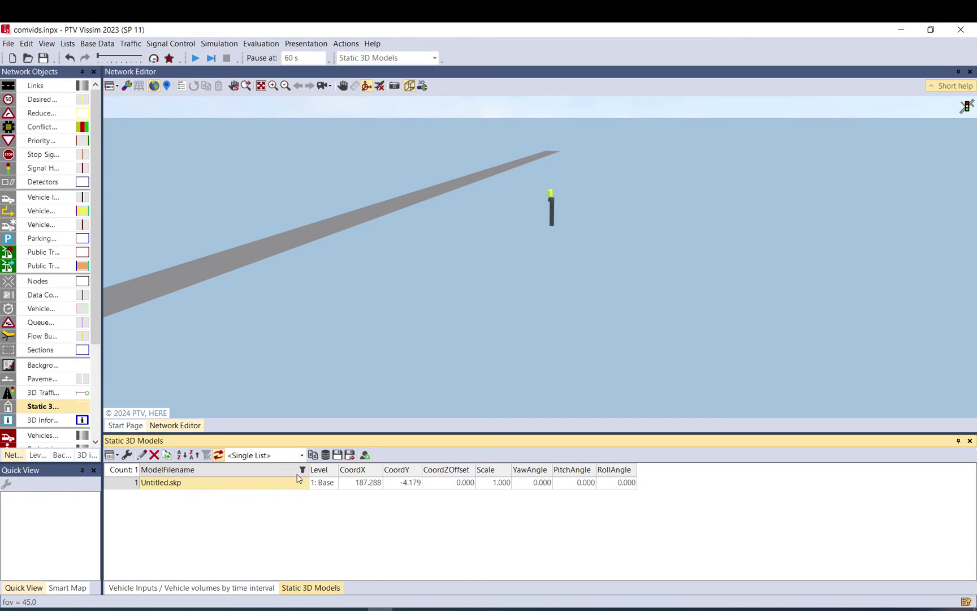
Try model scales 3 and 2, settle on 1.8, and return to the 2D view.
left_click(496, 488)
left_click(496, 486)
type("3")
key("Return")
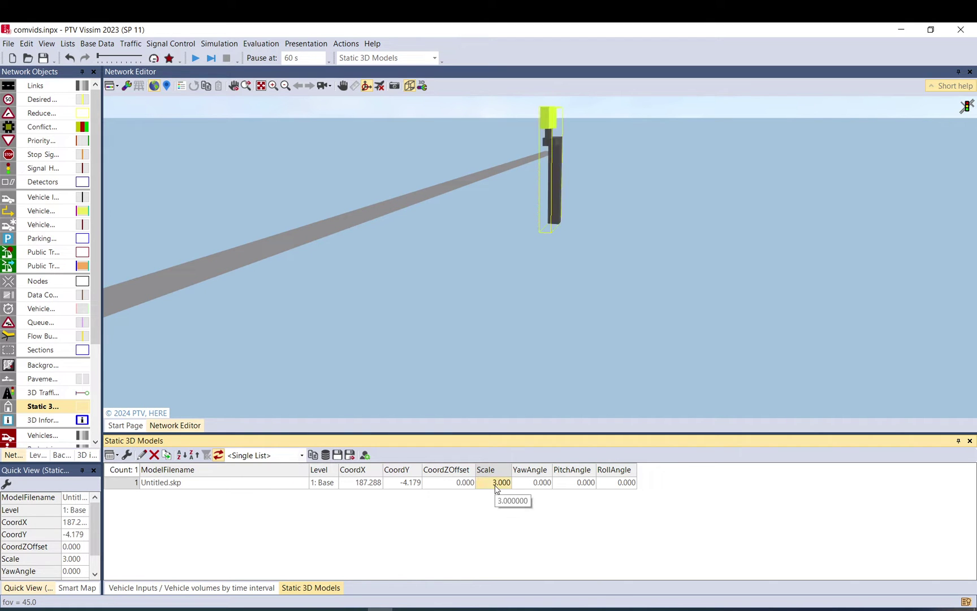
left_click(499, 484)
type("2")
key("Return")
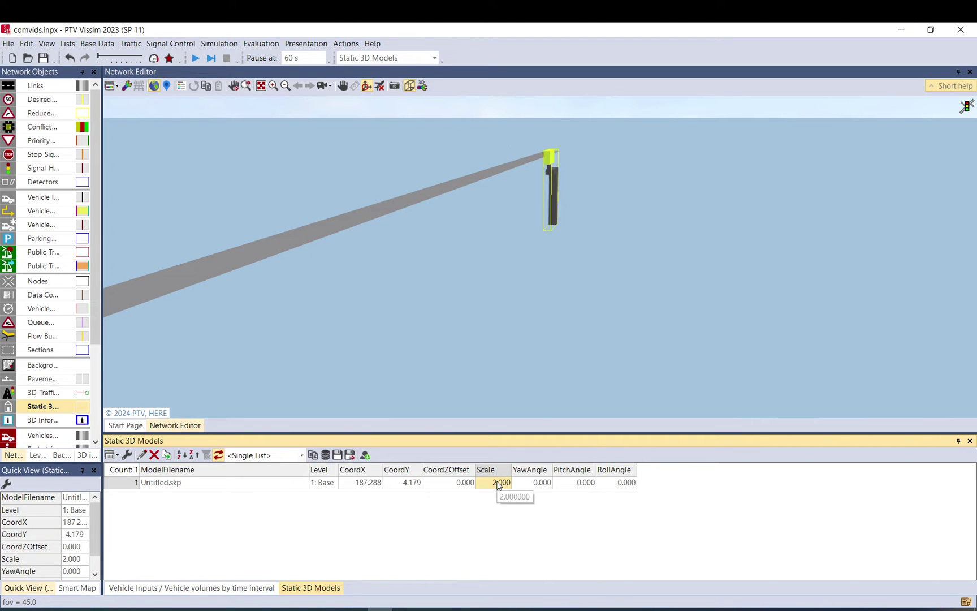
middle_click_drag(464, 308, 508, 312)
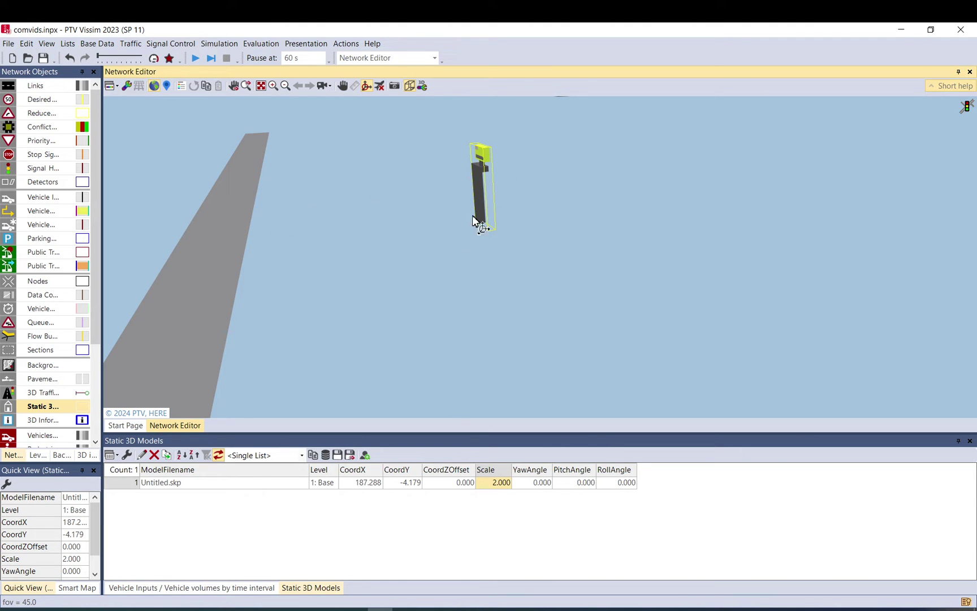
left_click(493, 480)
type("1")
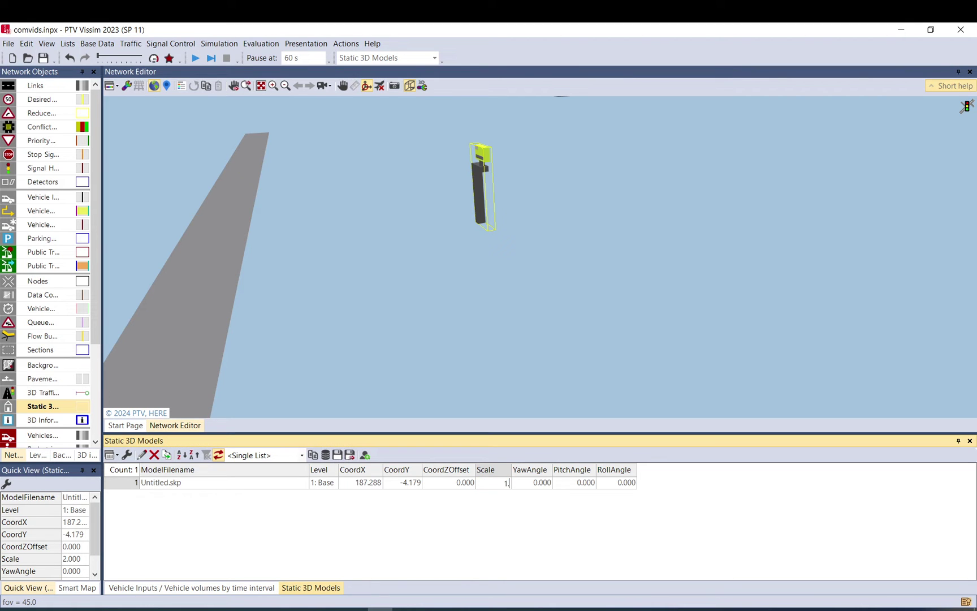
type(".8")
key("Return")
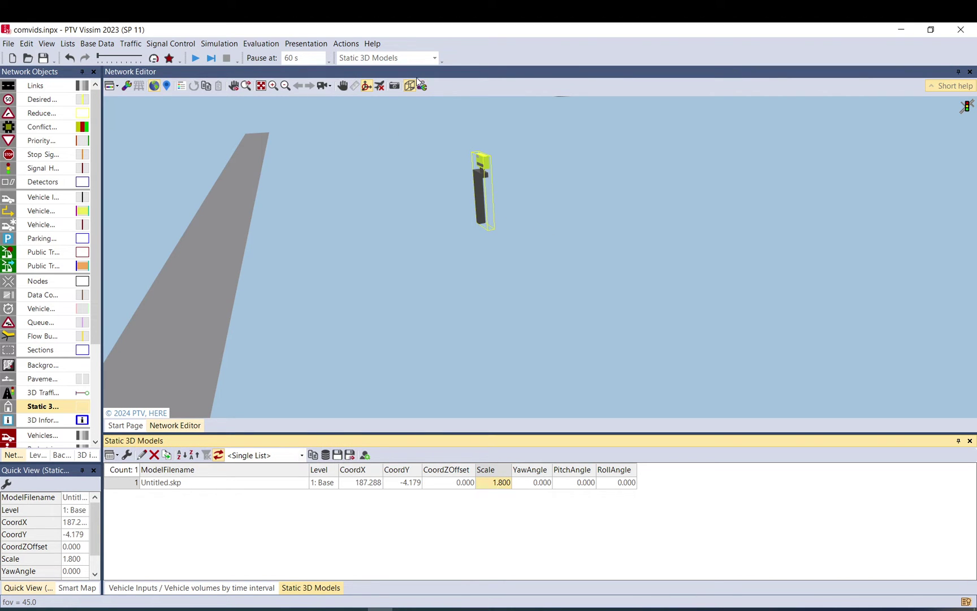
left_click(409, 86)
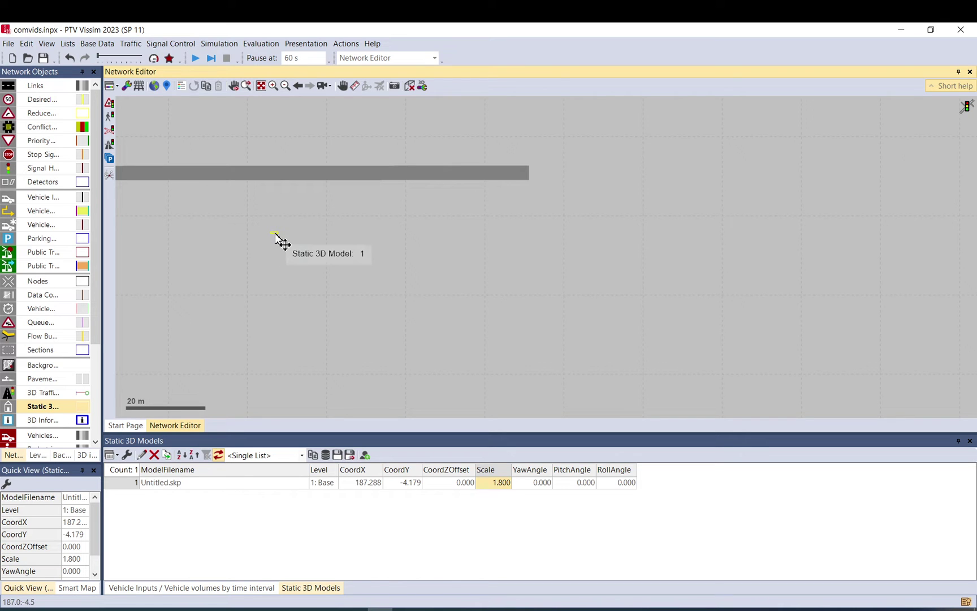
Drag the camera model next to the road, try a roll angle of 90, then reset it to 0.
left_click_drag(275, 234, 244, 195)
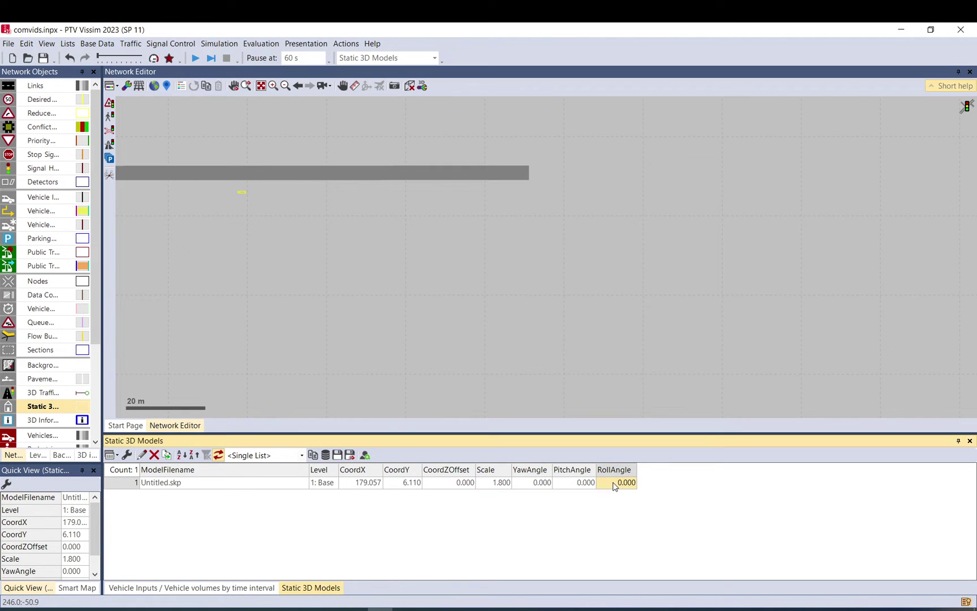
type("90")
key("Return")
left_click(410, 86)
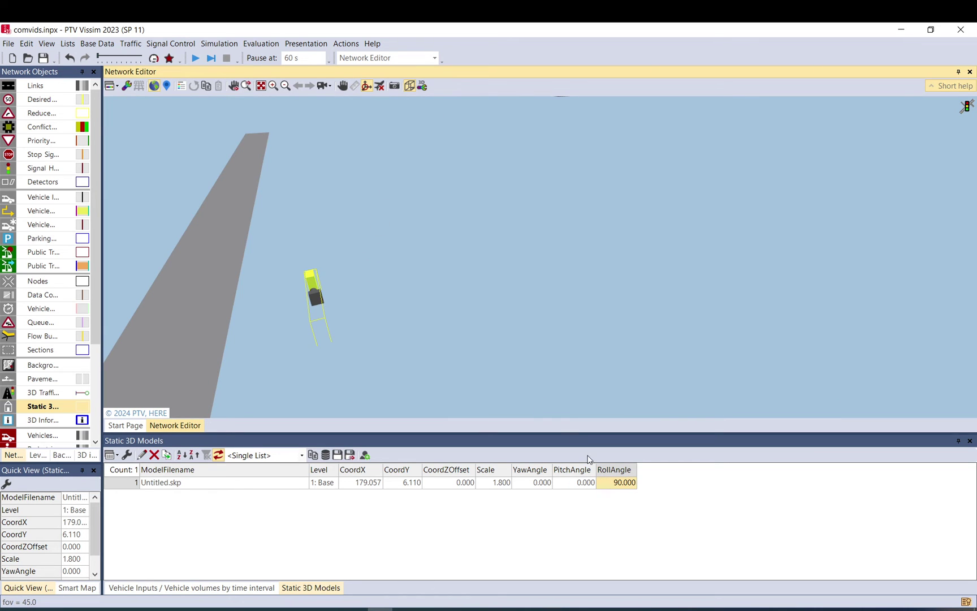
left_click(616, 483)
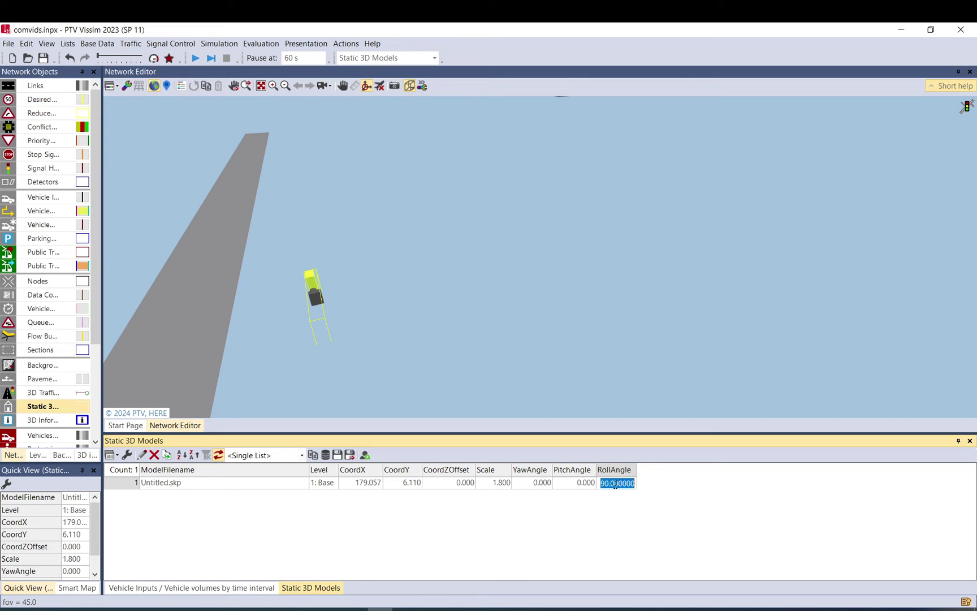
type("0")
key("Return")
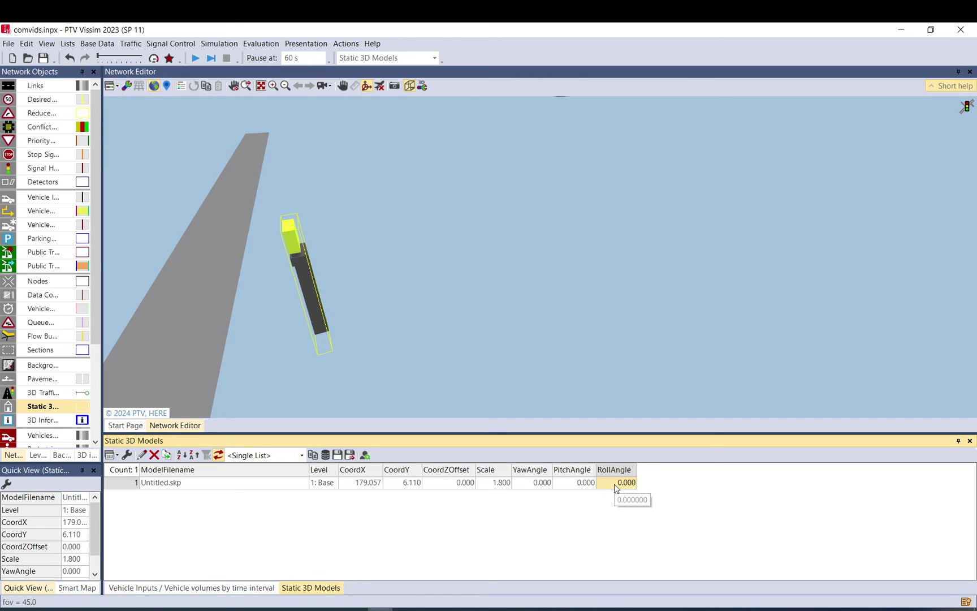
Try a pitch angle of 90, then reset the pitch back to 0.
left_click(566, 485)
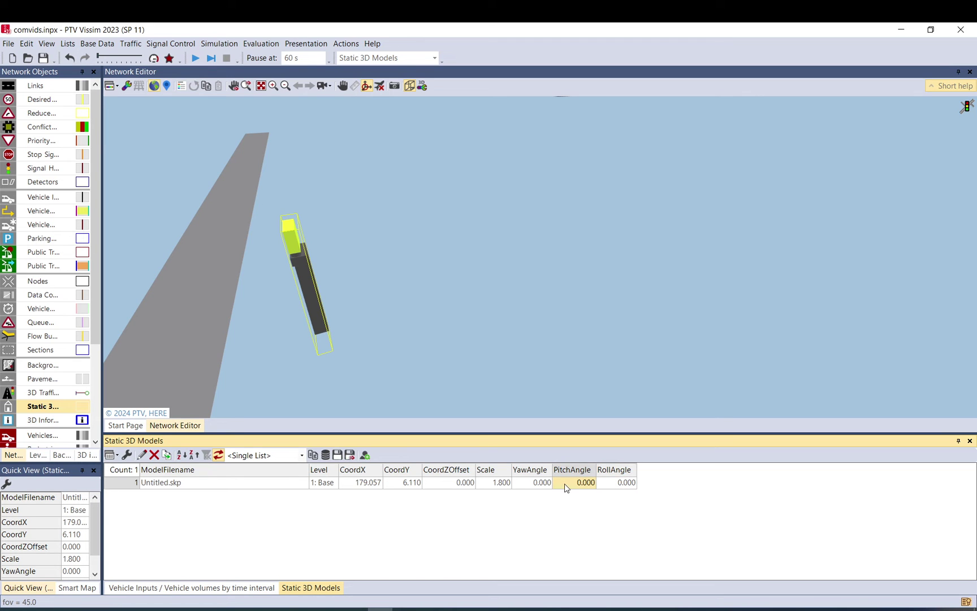
type("90")
key("Return")
type("0")
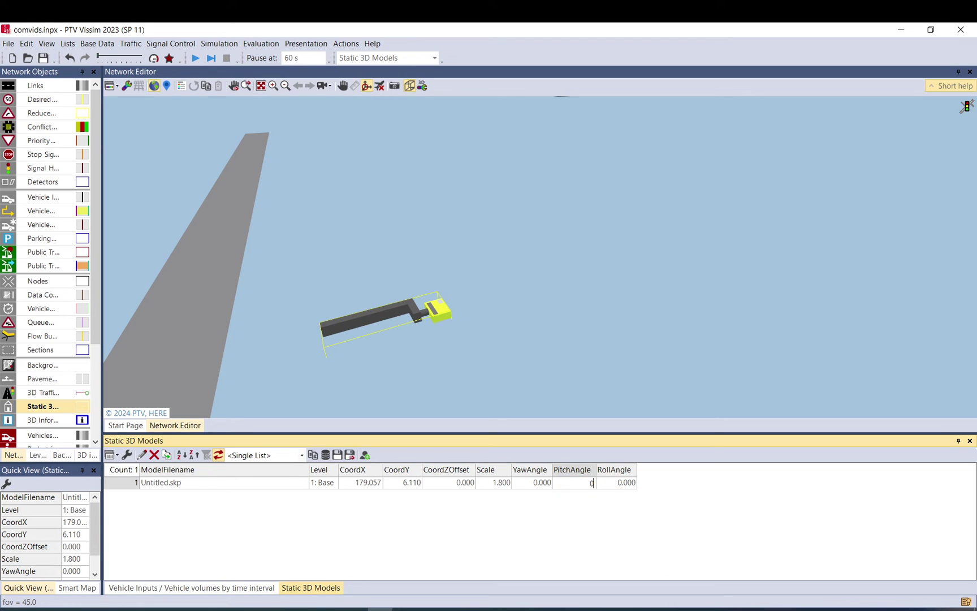
key("Return")
Set the yaw angle to 90 and nudge the camera to 177.771, 6.882 beside the road.
left_click(541, 485)
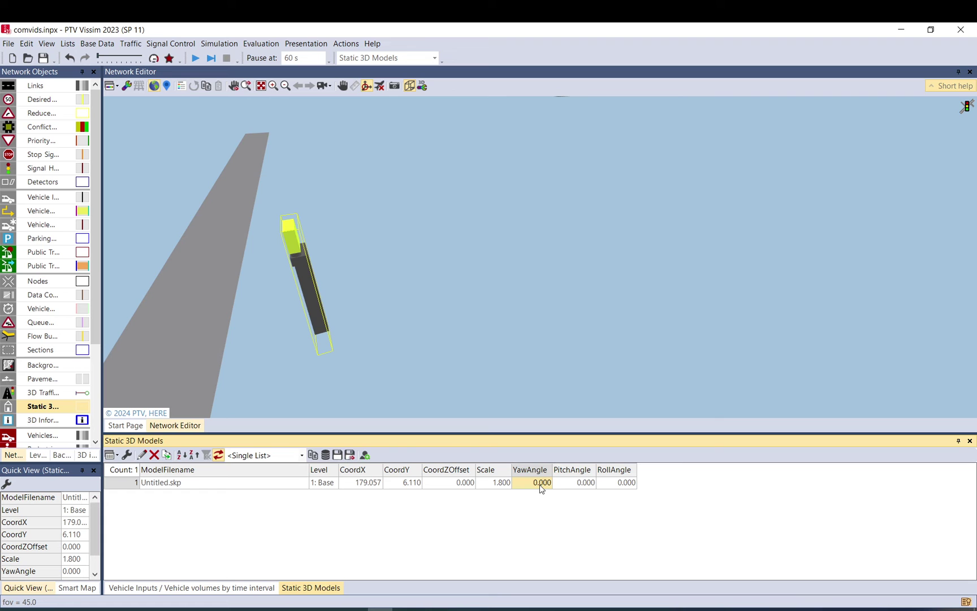
type("90")
key("Return")
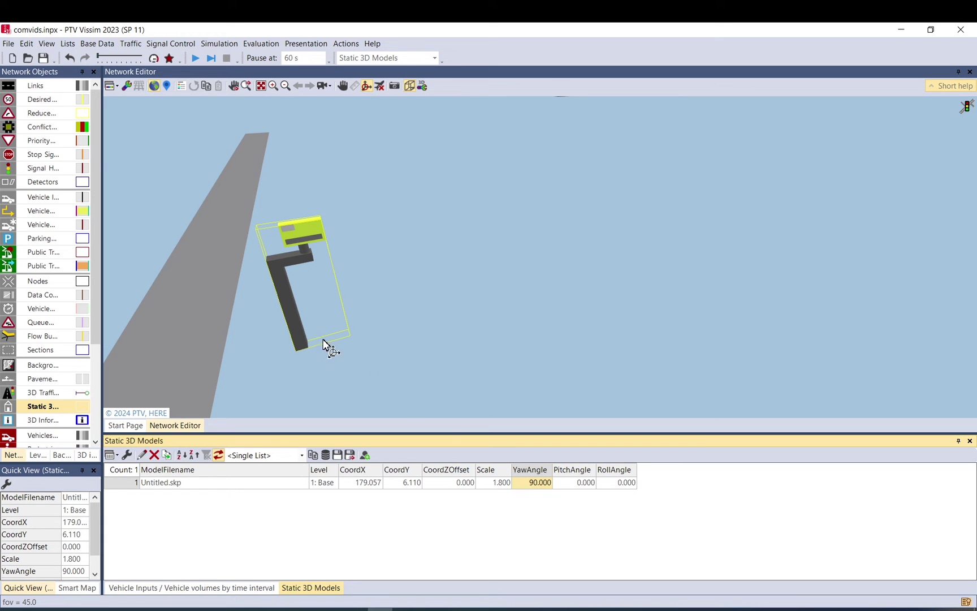
mouse_move(352, 354)
left_mouse_down()
mouse_move(408, 339)
mouse_move(403, 353)
mouse_move(361, 357)
left_mouse_up()
left_click(410, 86)
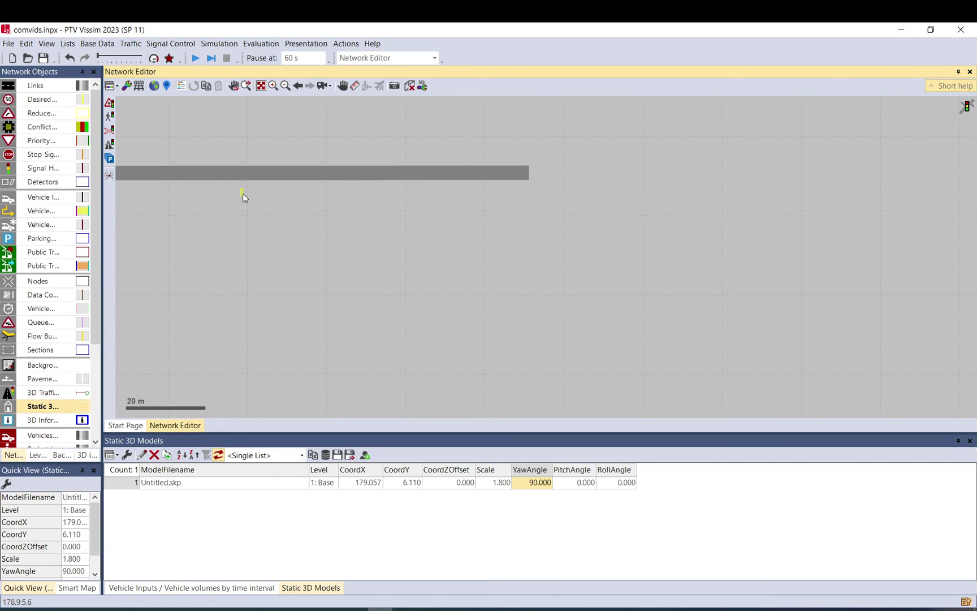
left_click_drag(242, 194, 237, 191)
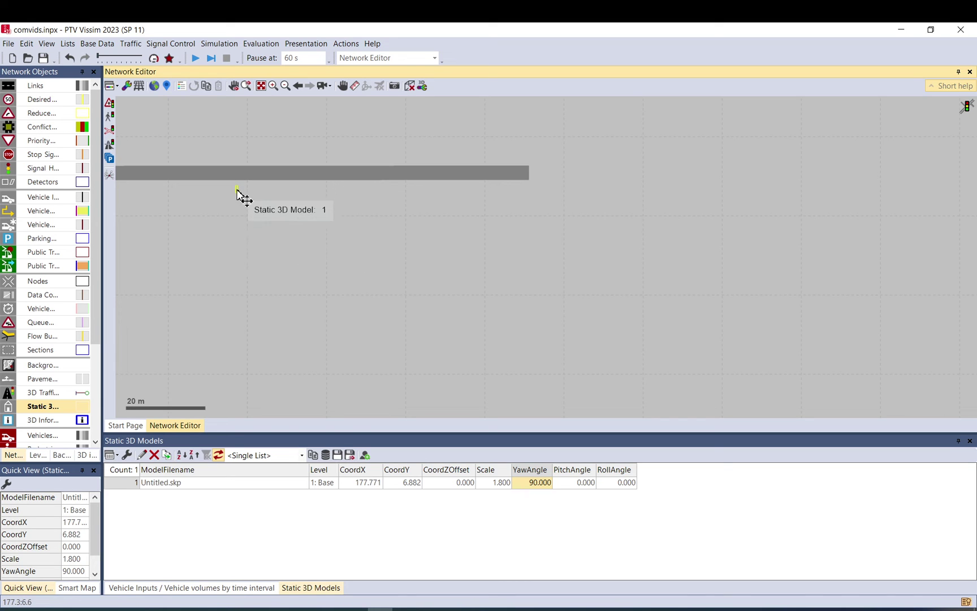
left_click(409, 86)
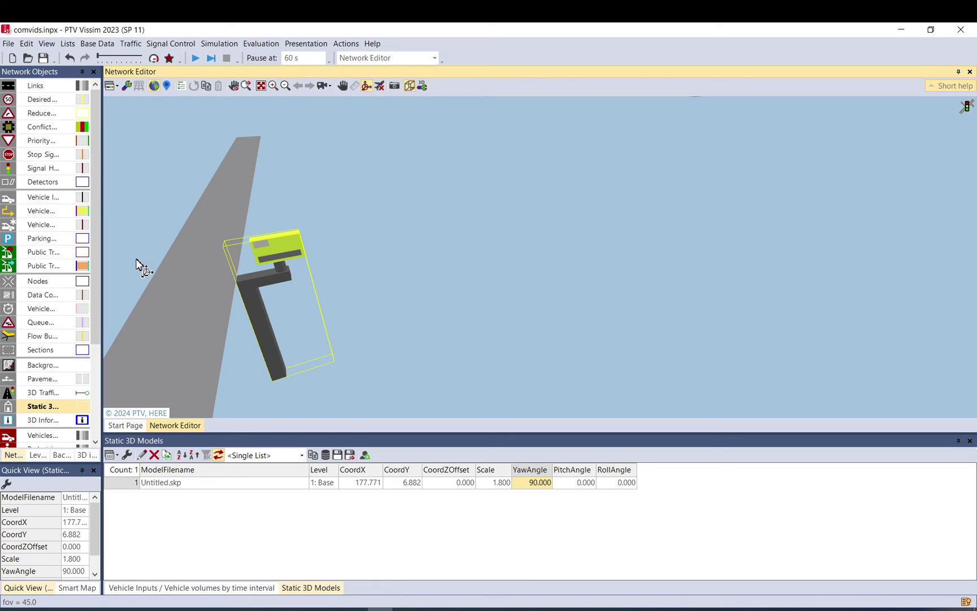
Open the 2D/3D Model Segments list, then the 2D/3D Models list, cancelling the Add file chooser.
left_click(95, 45)
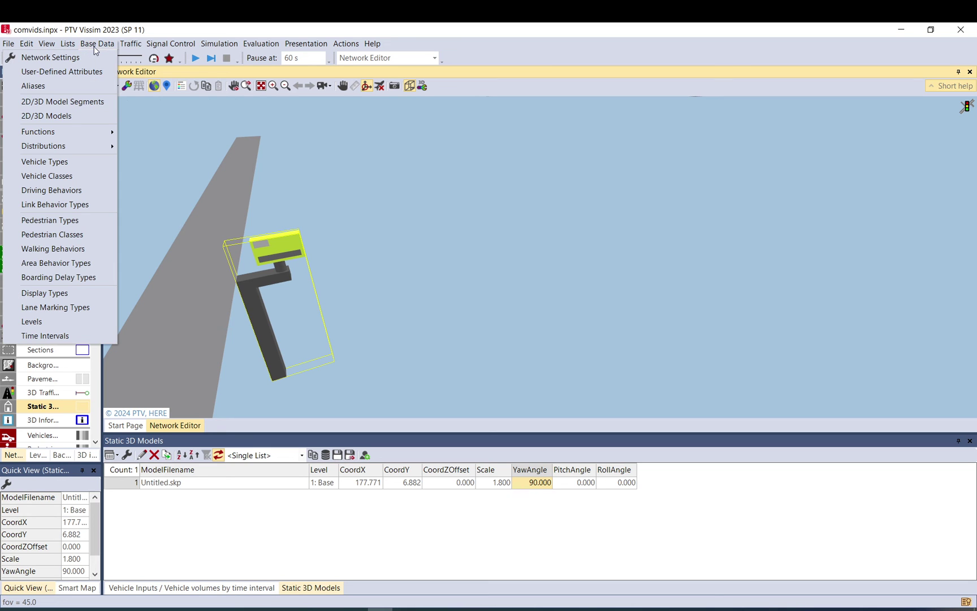
left_click(69, 104)
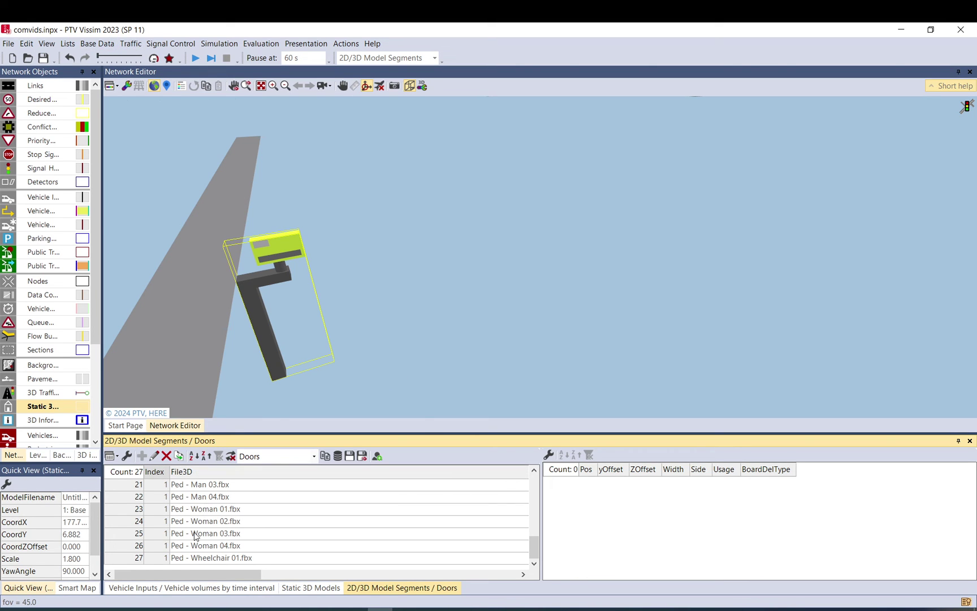
left_click(98, 46)
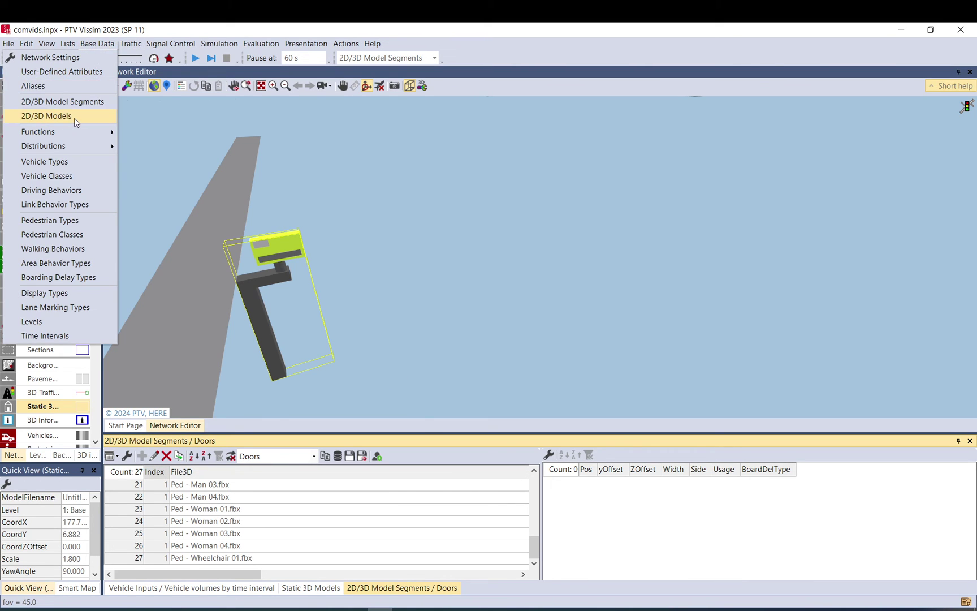
left_click(42, 116)
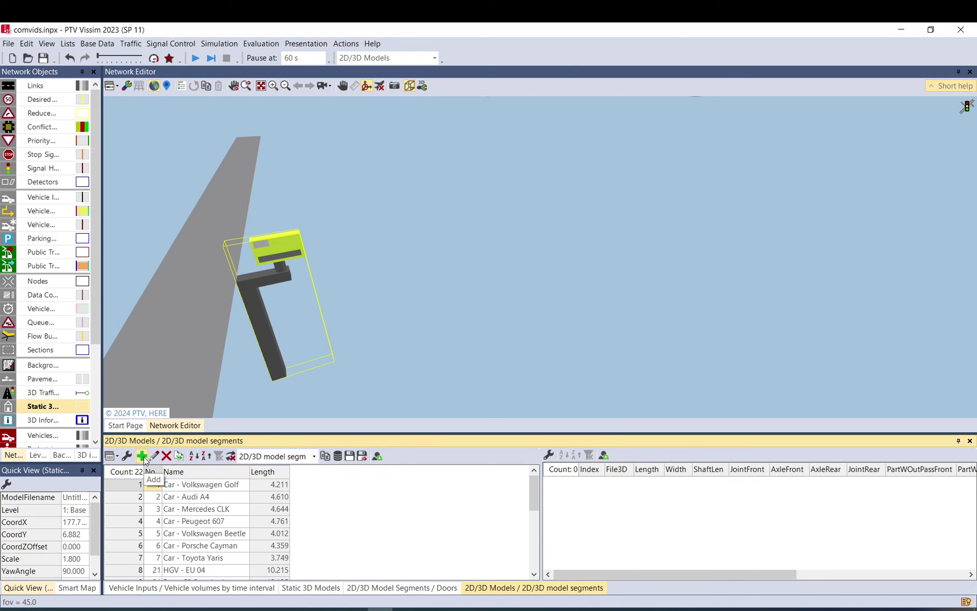
left_click(142, 456)
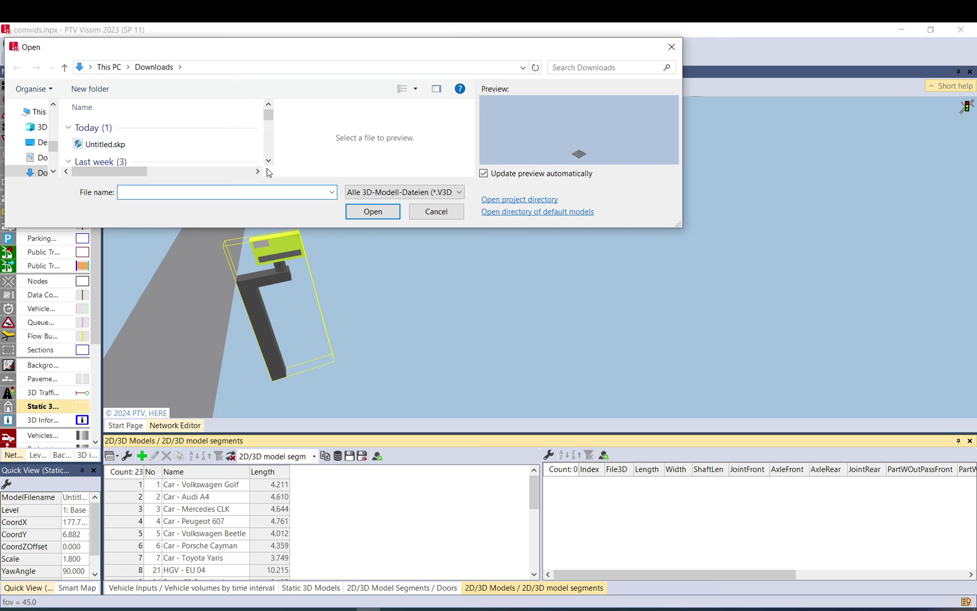
key("Escape")
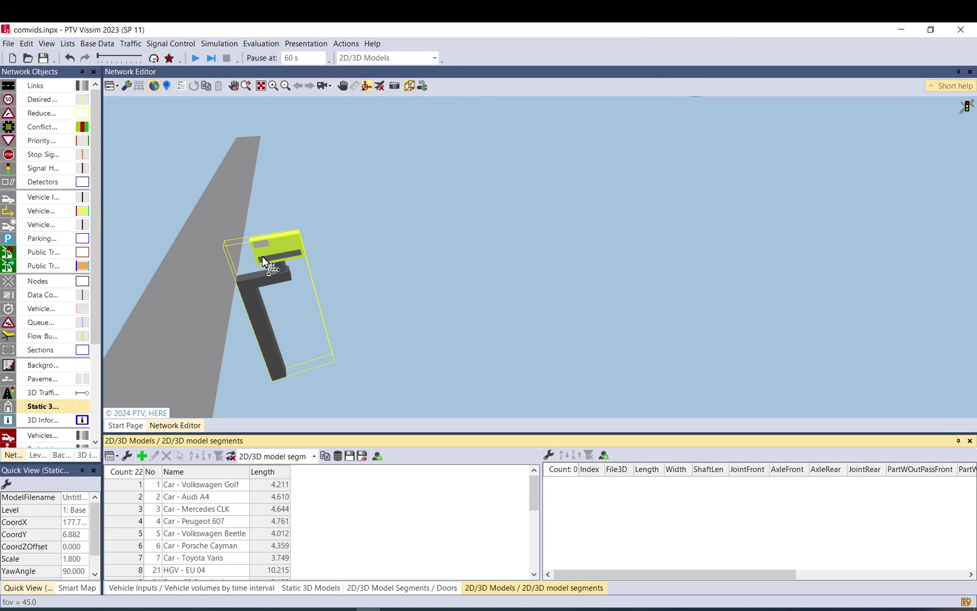